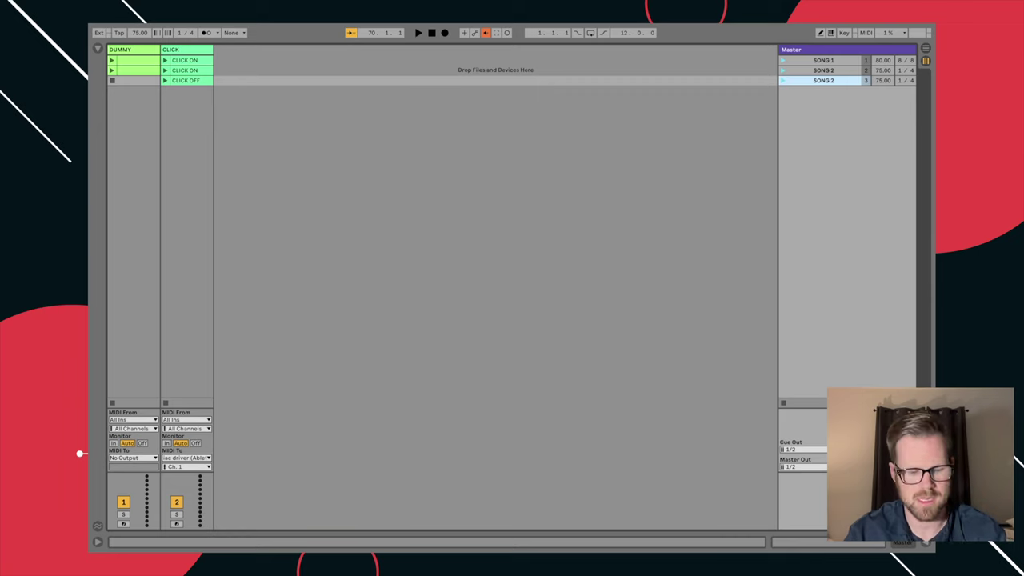
Rename the third scene to SONG 3
key(super+r)
text(SONG 3)
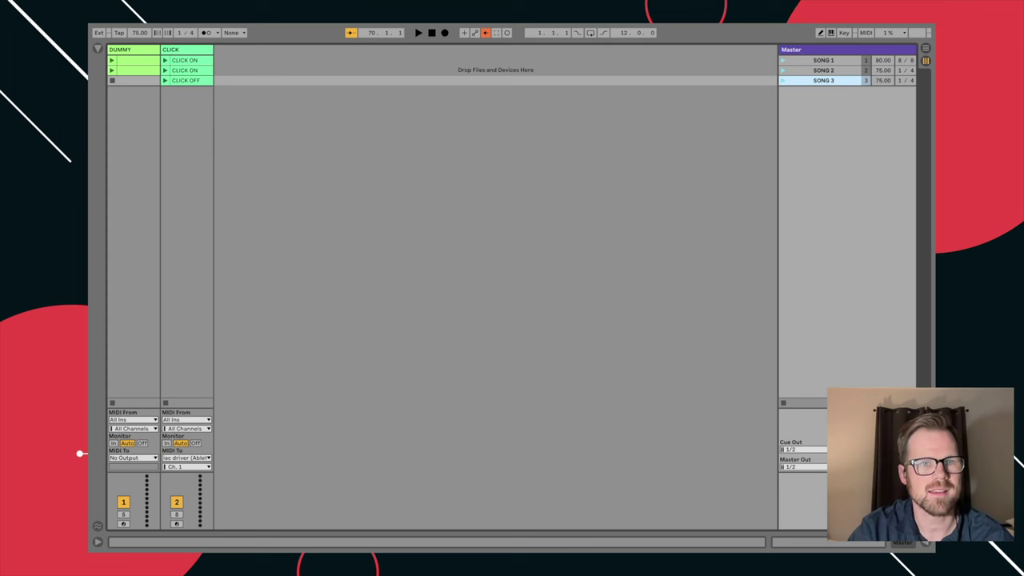
Add a MIDI track and load Vocal Cues.adg from the Favorites collection onto it
key(super+shift+t)
key(super+alt+b)
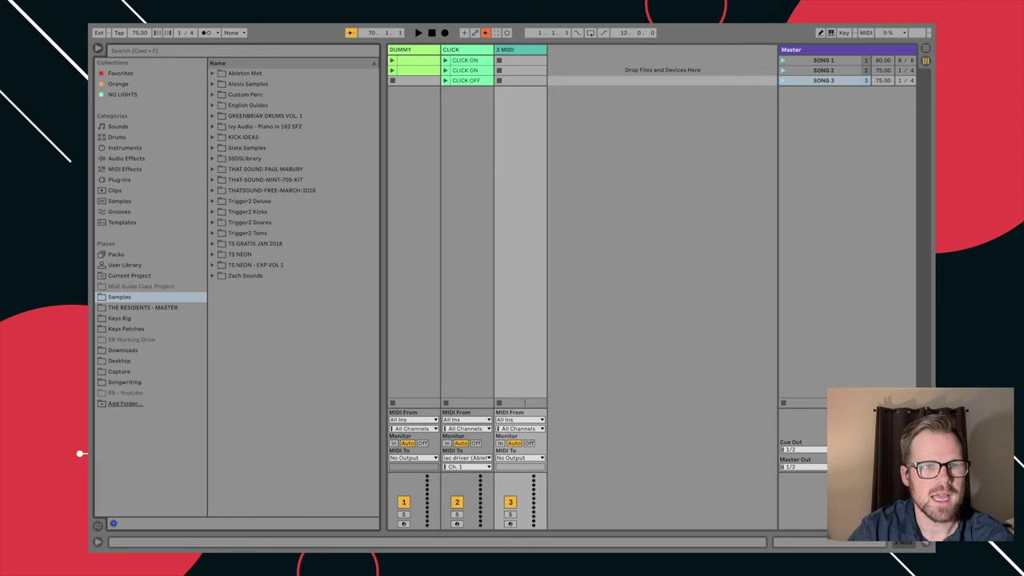
click(121, 74)
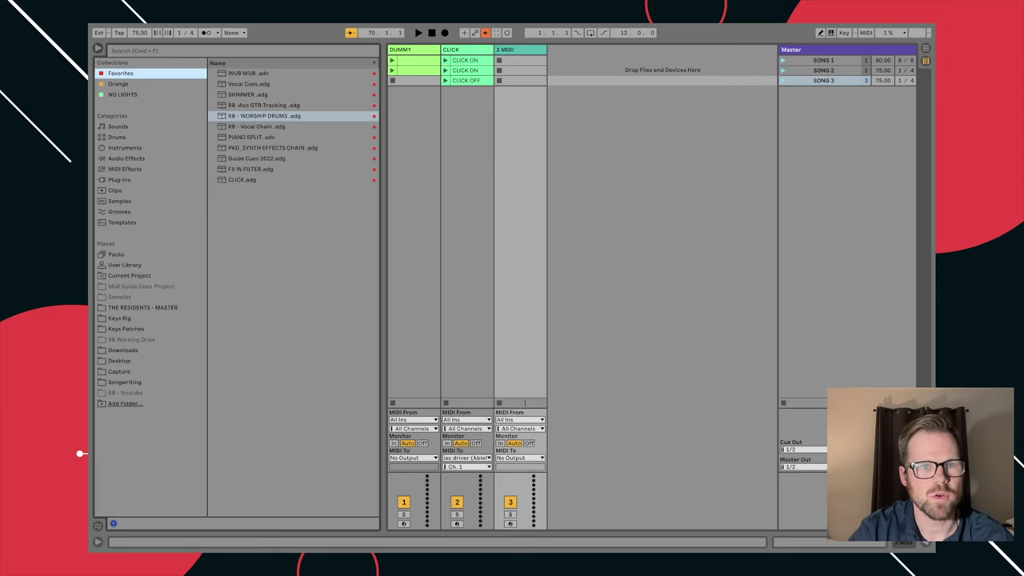
click(248, 84)
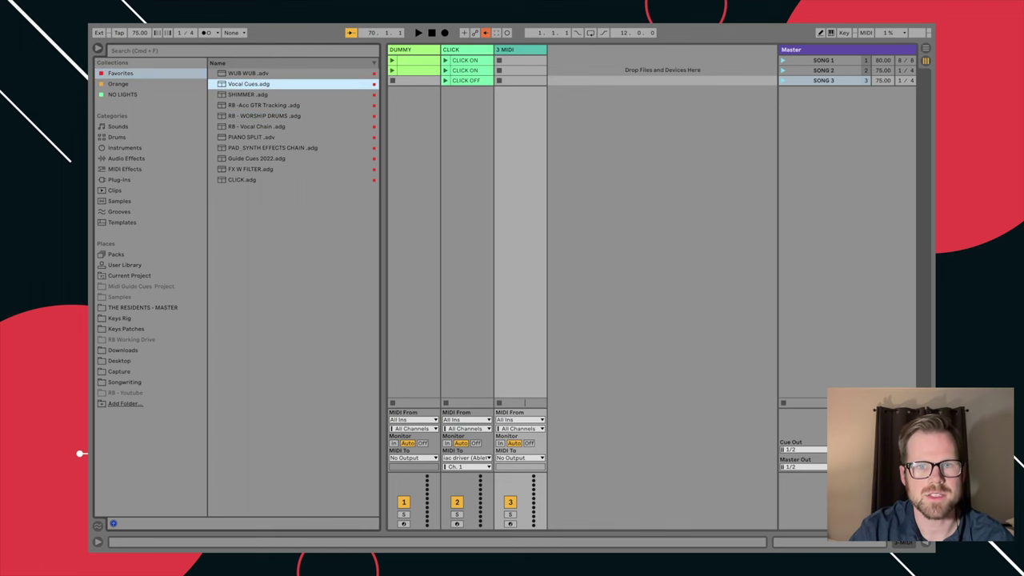
key(Return)
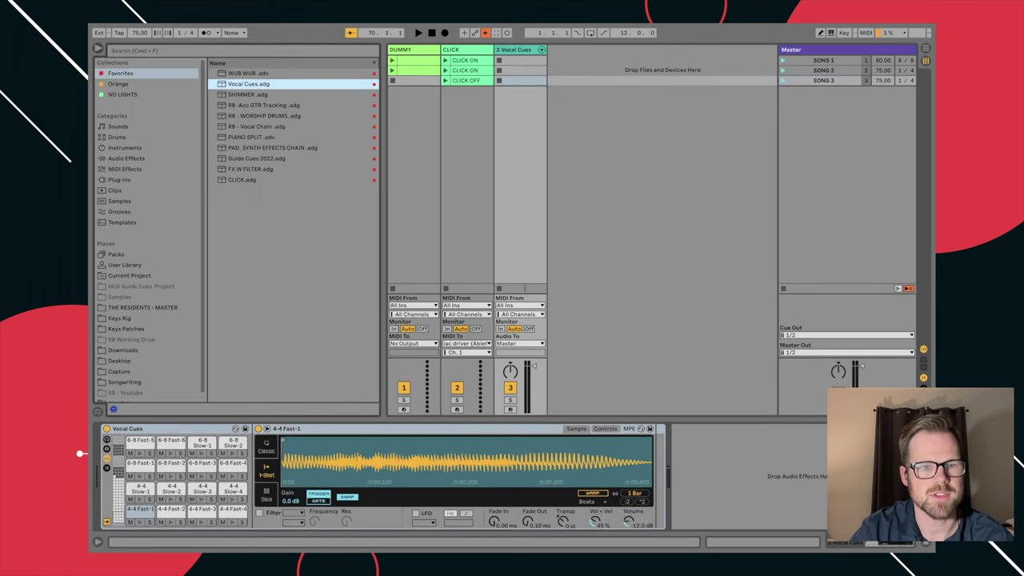
key(super+alt+b)
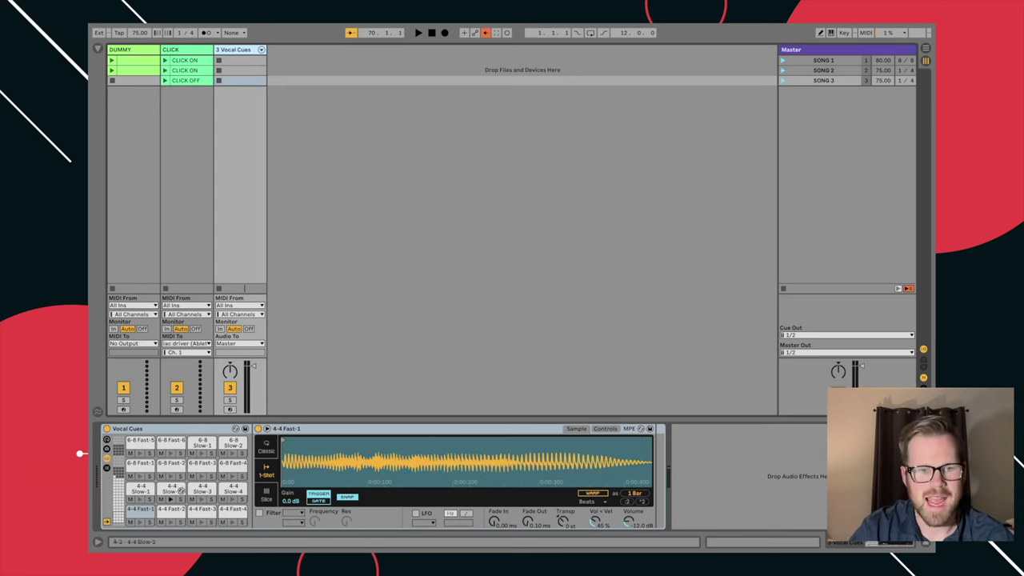
Audition the Pre Chorus cue and look through the count and section pads in the Vocal Cues rack
scroll(181, 490, down, 1)
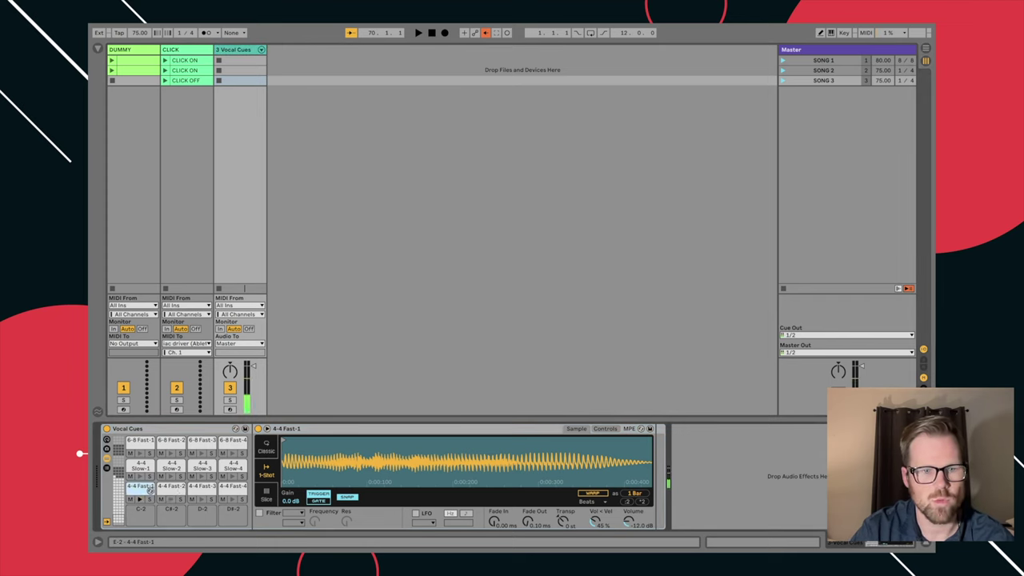
scroll(149, 490, up, 4)
click(150, 444)
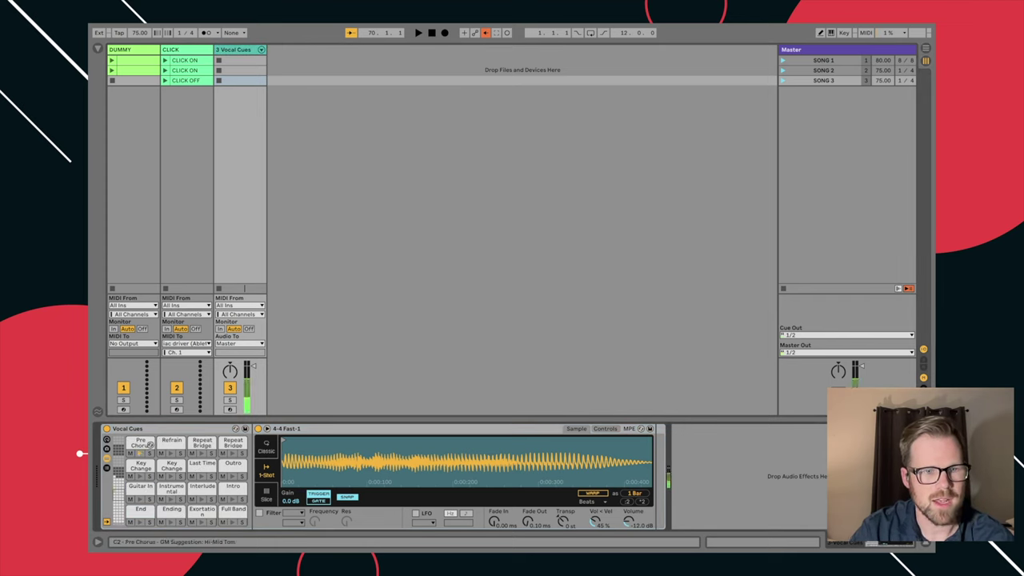
scroll(150, 446, down, 4)
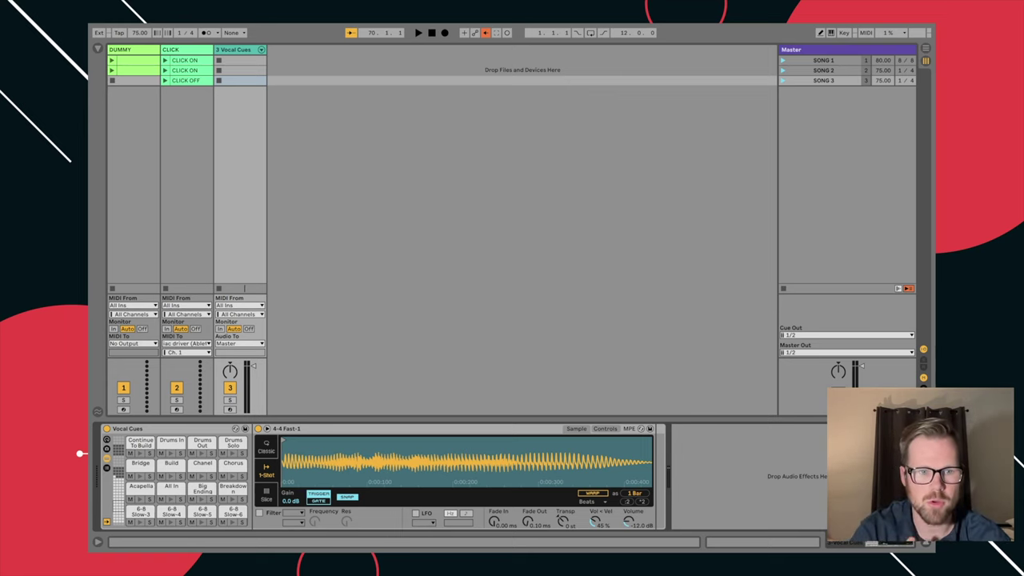
scroll(188, 481, down, 4)
scroll(188, 480, up, 8)
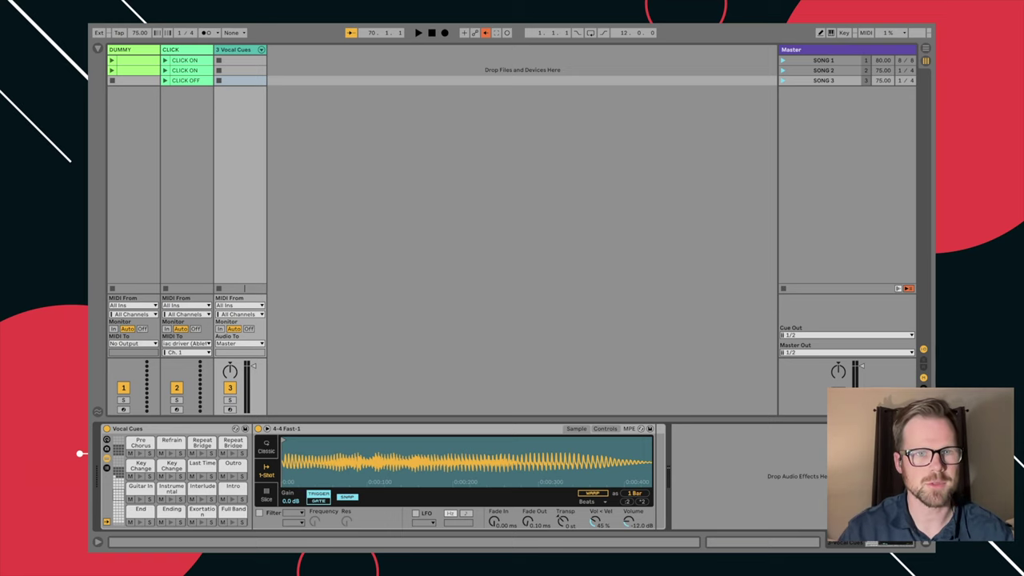
Create an empty MIDI clip in the Vocal Cues slot of SONG 1 with a length of 2 bars
click(242, 61)
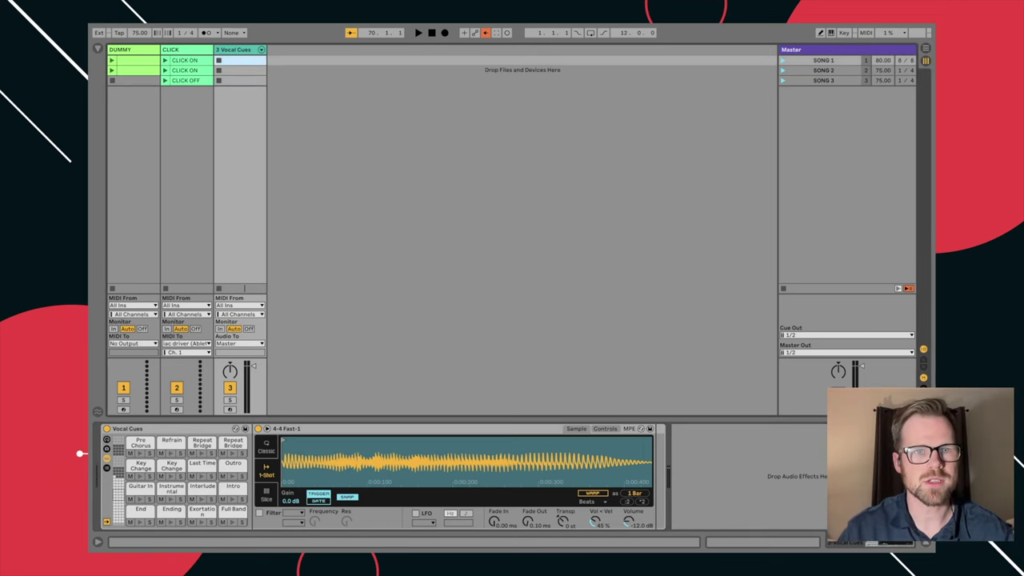
double_click(242, 60)
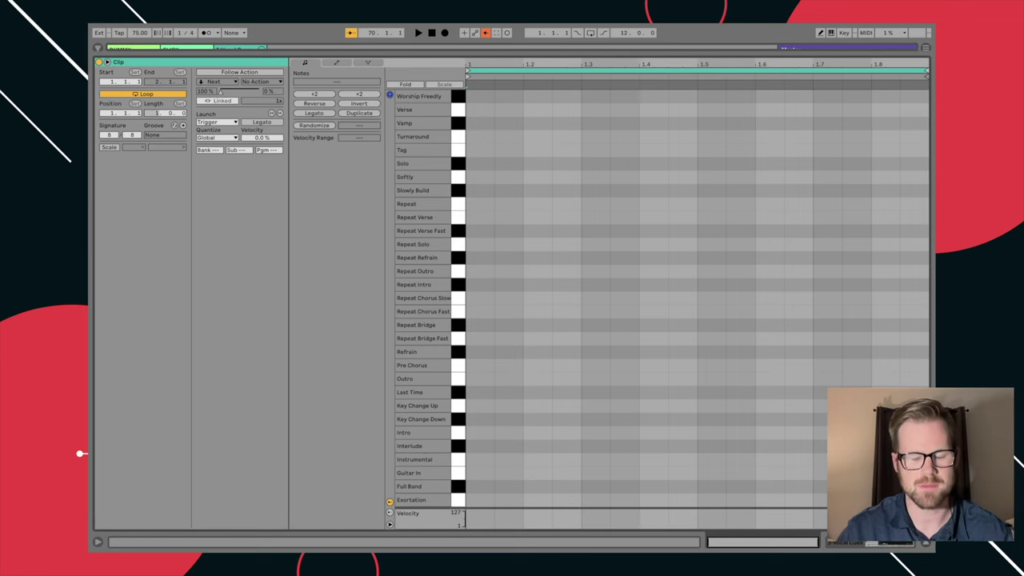
key(Return)
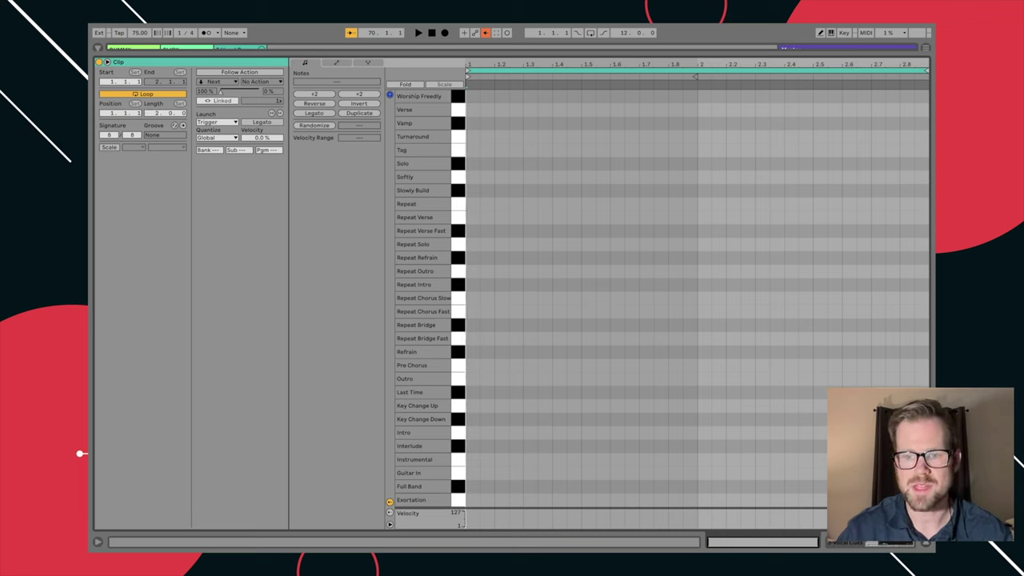
Add 4-4 Fast-1 and Fast-2 notes at 1.1 and 1.5, and Fast-1 through Fast-4 at 2.1, 2.3, 2.5 and 2.7
scroll(664, 296, down, 8)
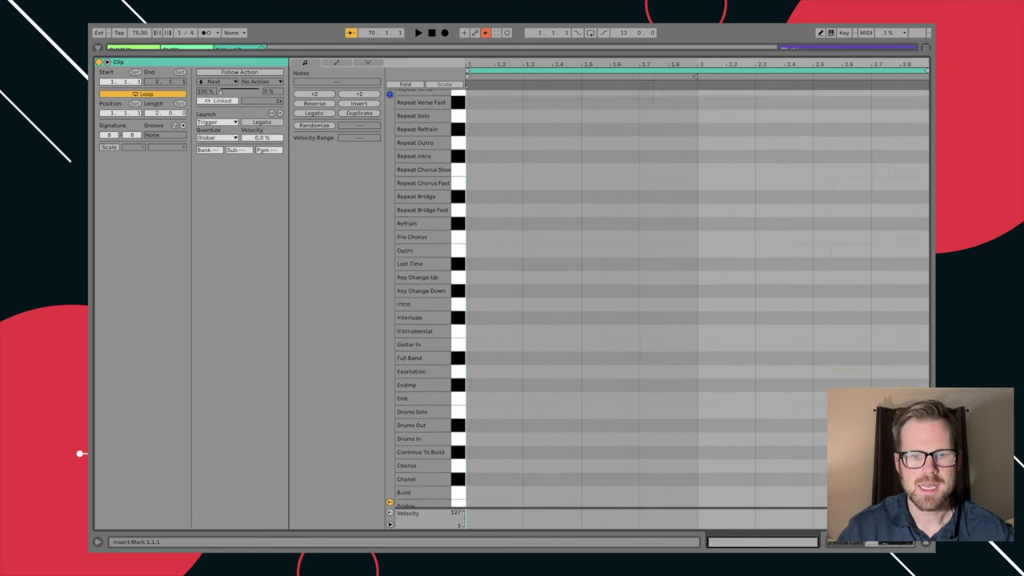
scroll(664, 296, down, 7)
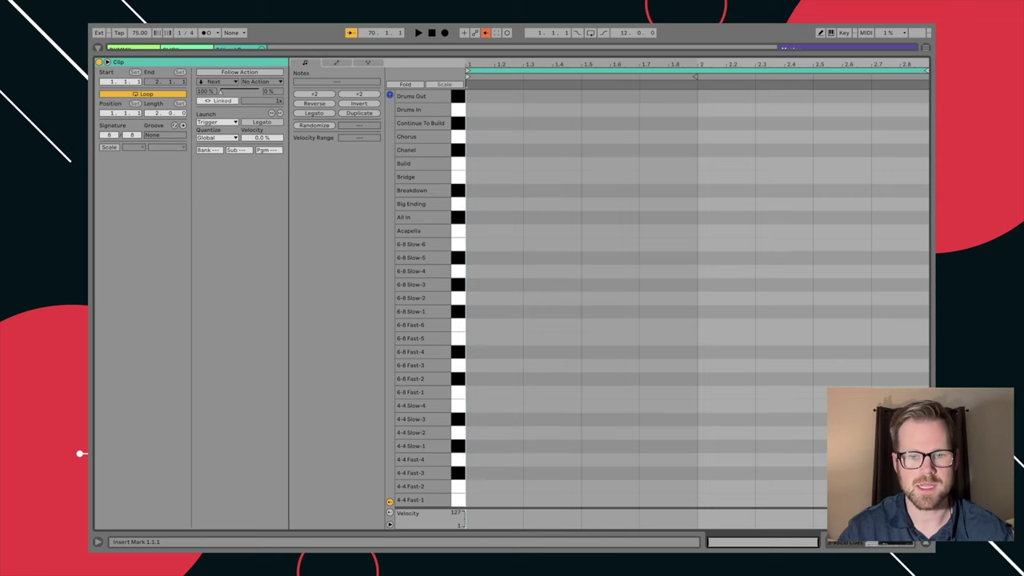
double_click(504, 500)
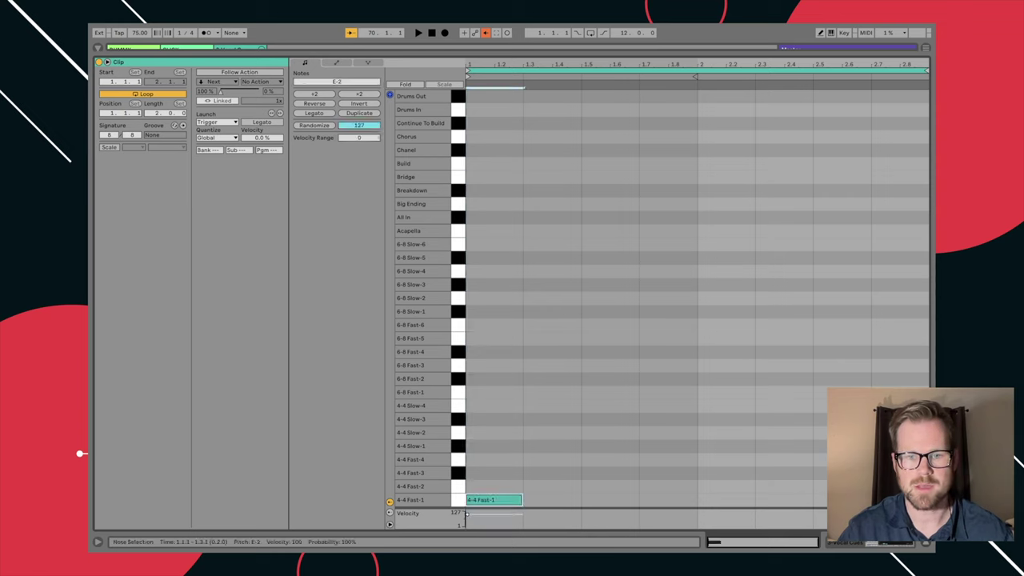
double_click(600, 486)
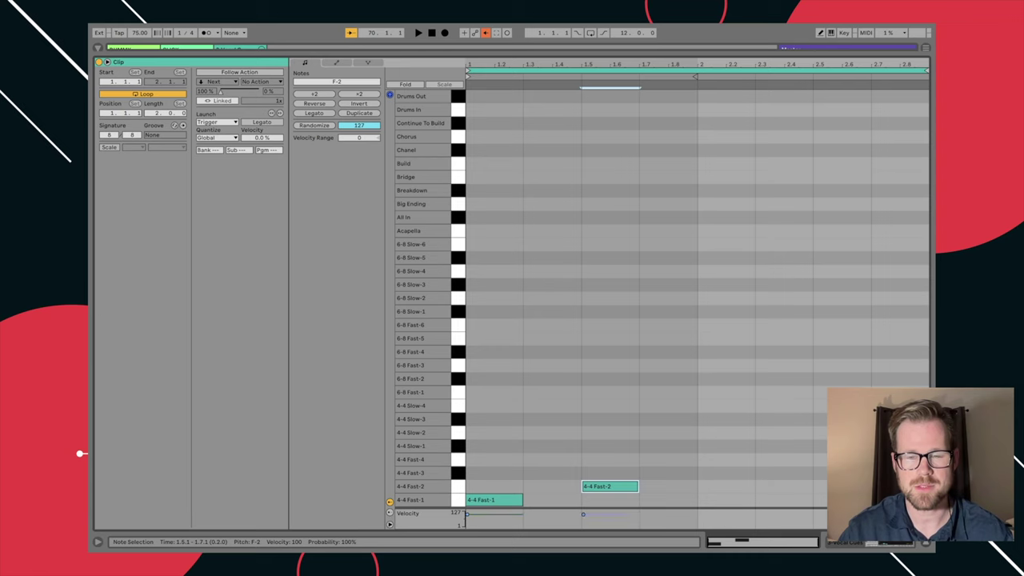
double_click(737, 500)
double_click(772, 486)
click(826, 473)
key(t)
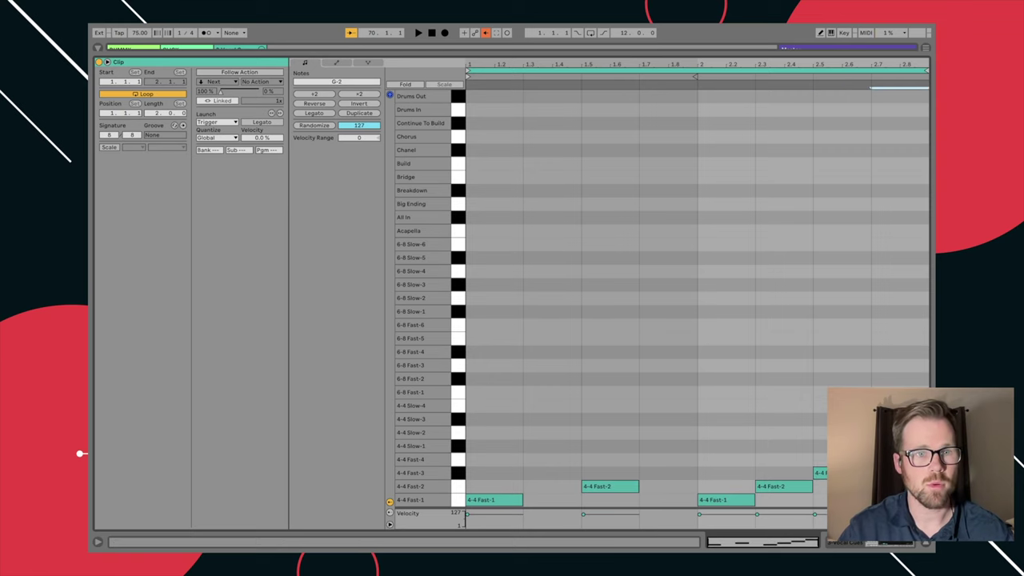
Turn off looping for the new Vocal Cues clip and rename it COUNT IN
click(146, 94)
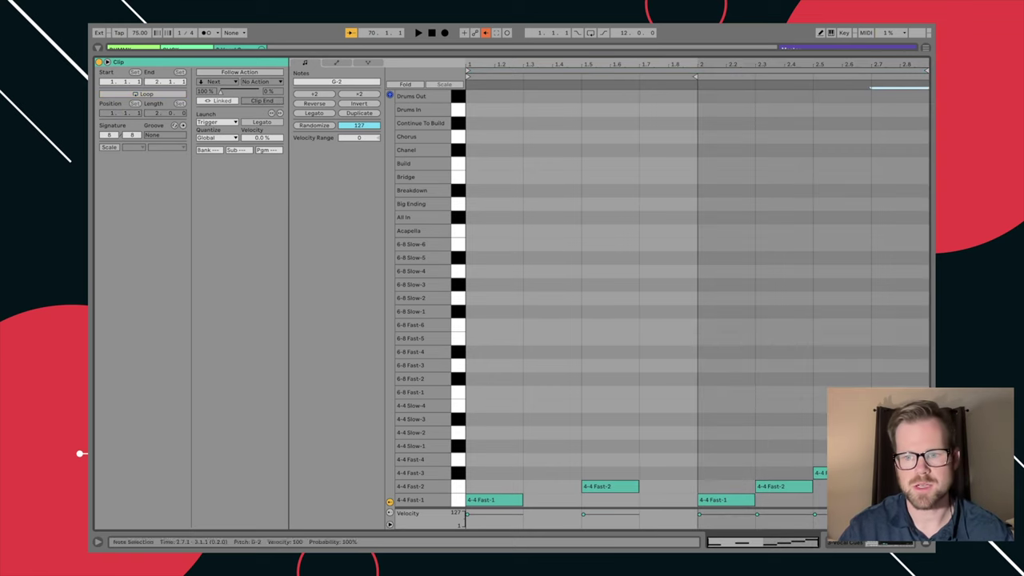
key(ctrl+alt+l)
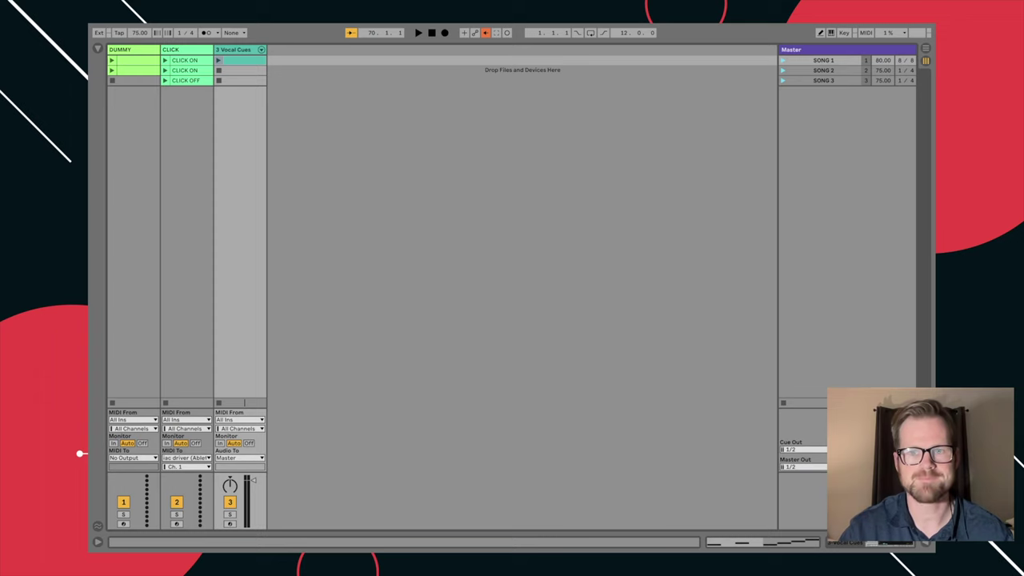
key(super+r)
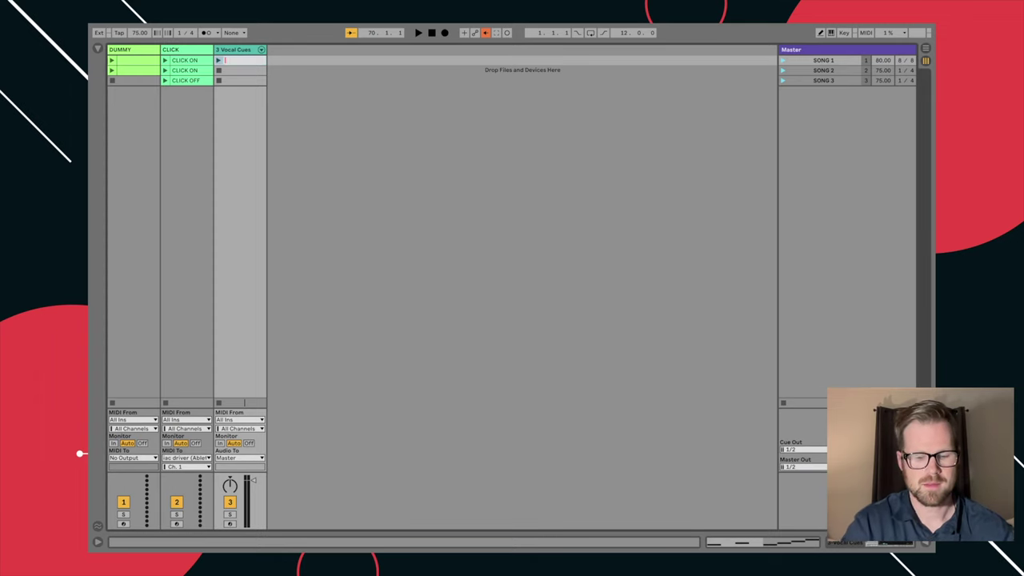
text(COUNT IN)
key(Return)
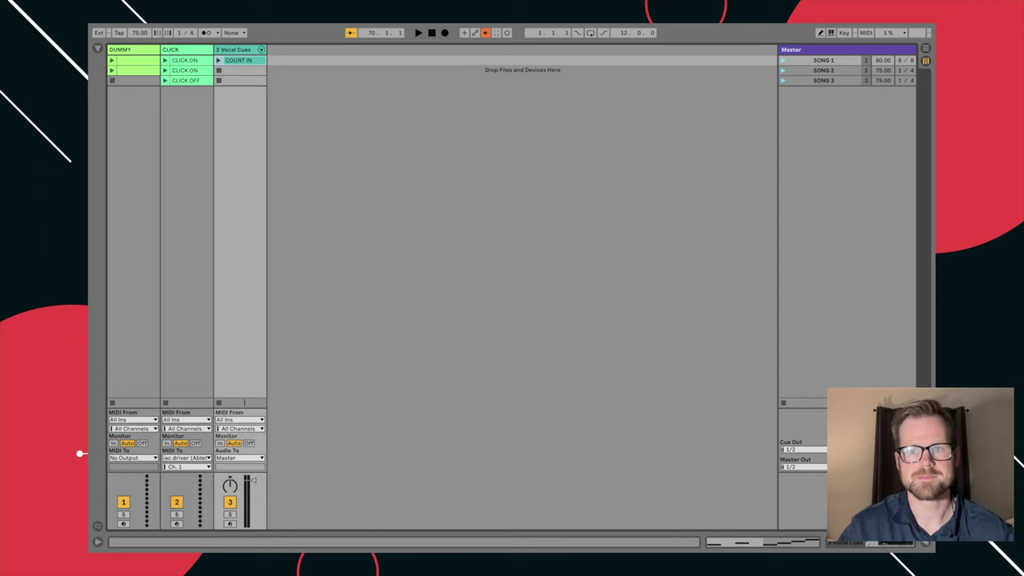
Launch the SONG 1 scene to hear the count-in and stop playback
click(783, 60)
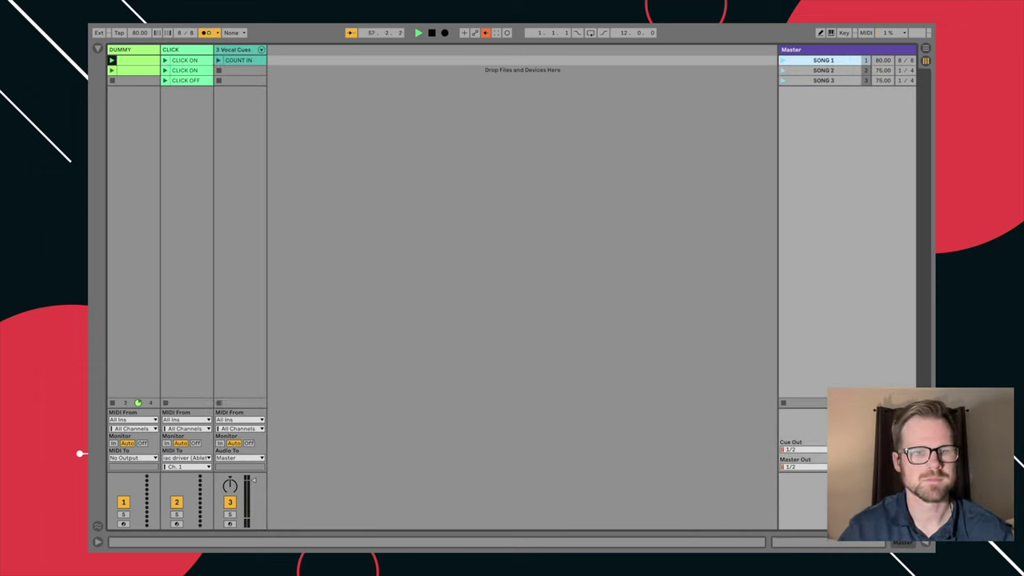
key(space)
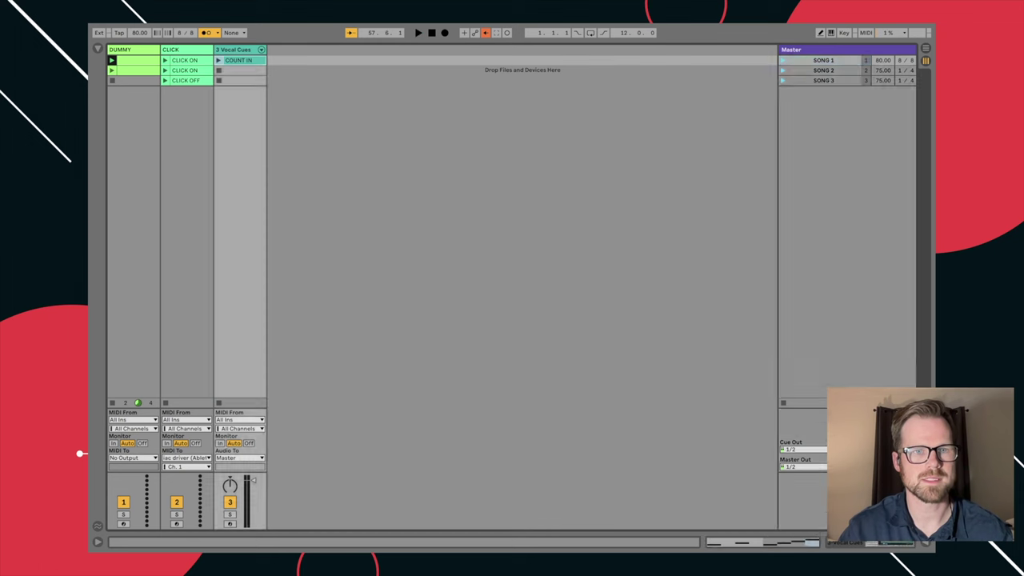
Extend the COUNT IN clip's end to 3.1.1 and test it by playing the SONG 1 scene
double_click(240, 61)
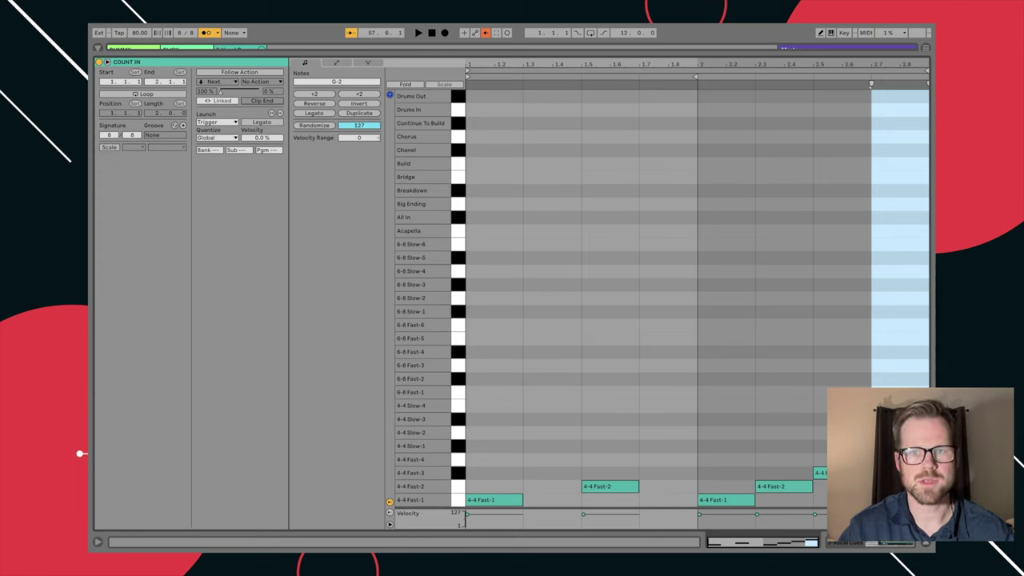
click(695, 77)
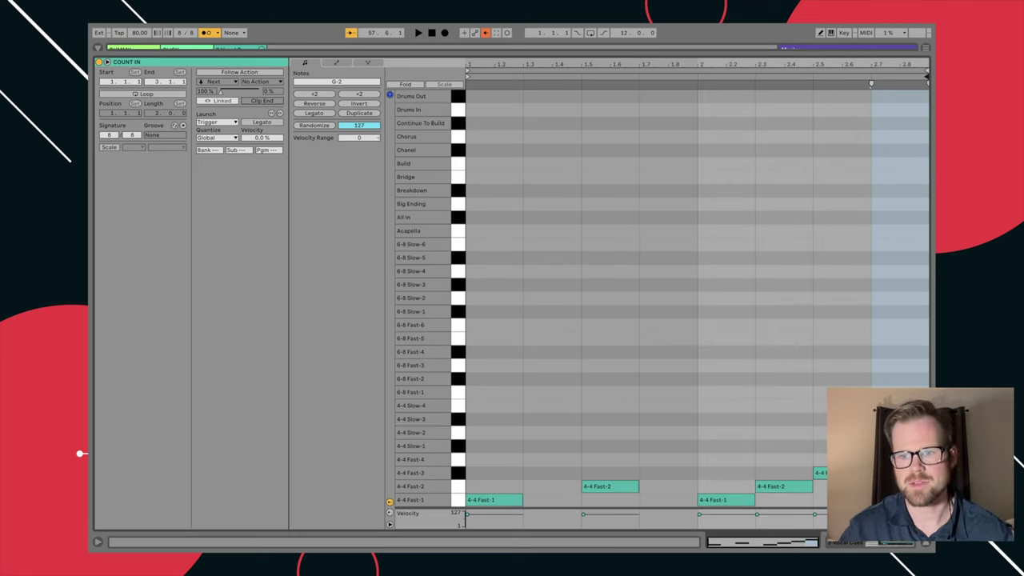
key(super+alt+l)
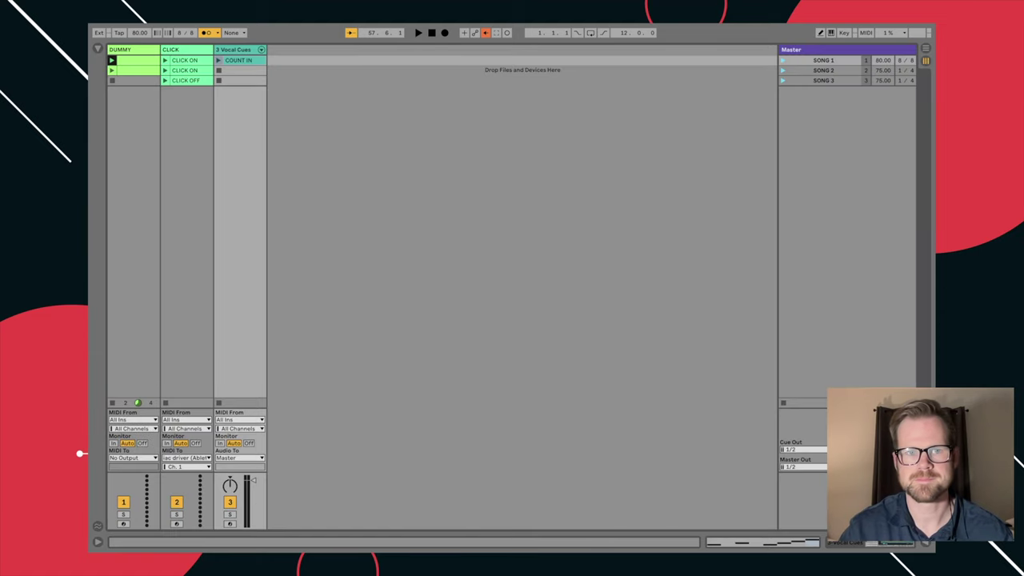
click(783, 61)
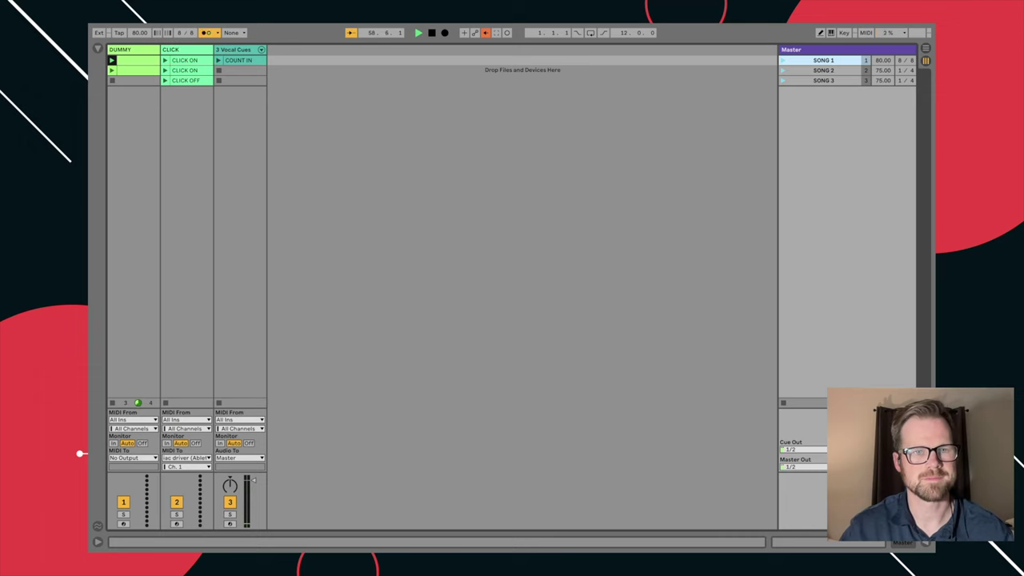
key(space)
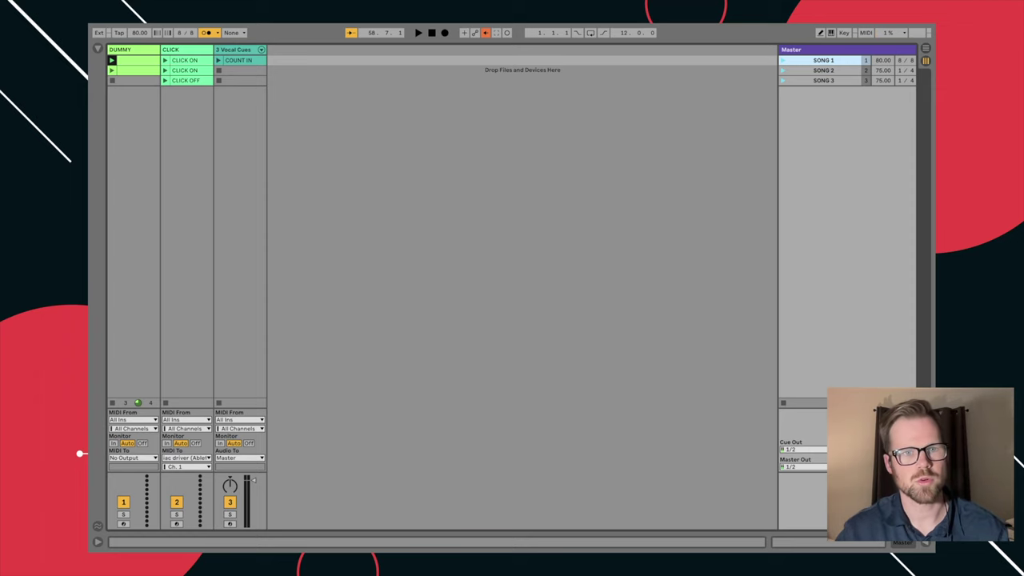
Rename the COUNT IN clip to COUNT IN (4/4)
click(239, 60)
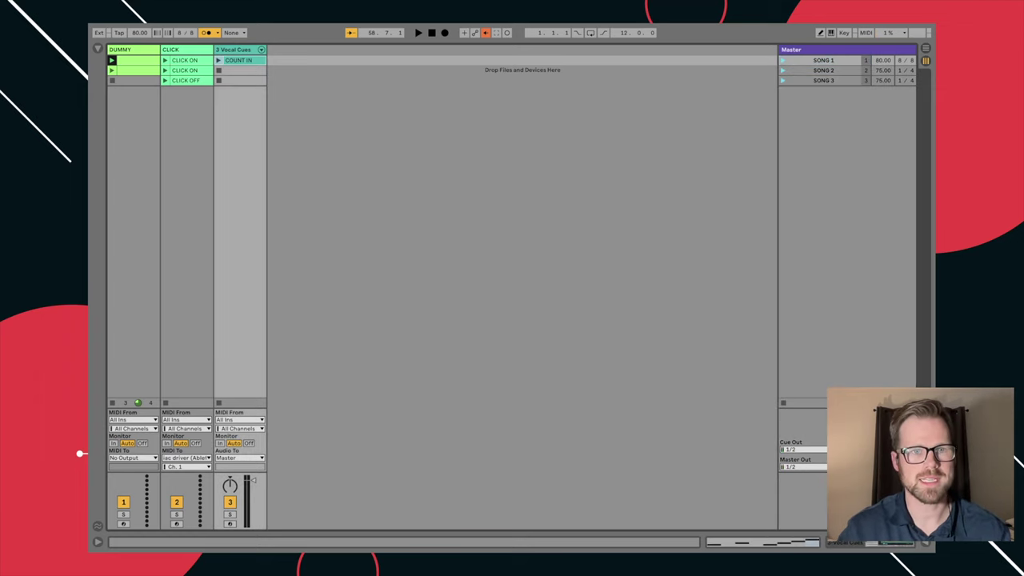
key(super+r)
key(Right)
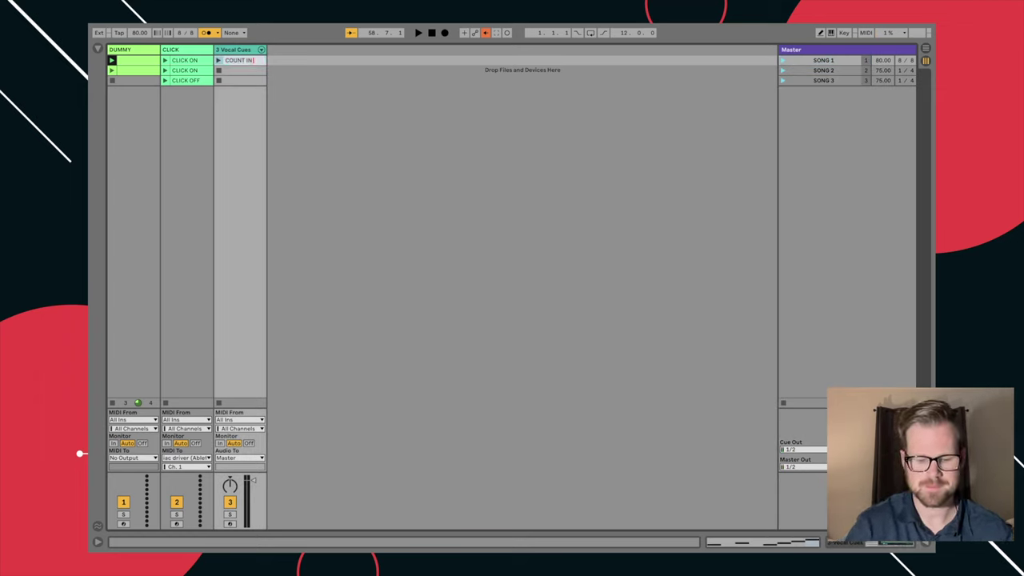
text((4/4)
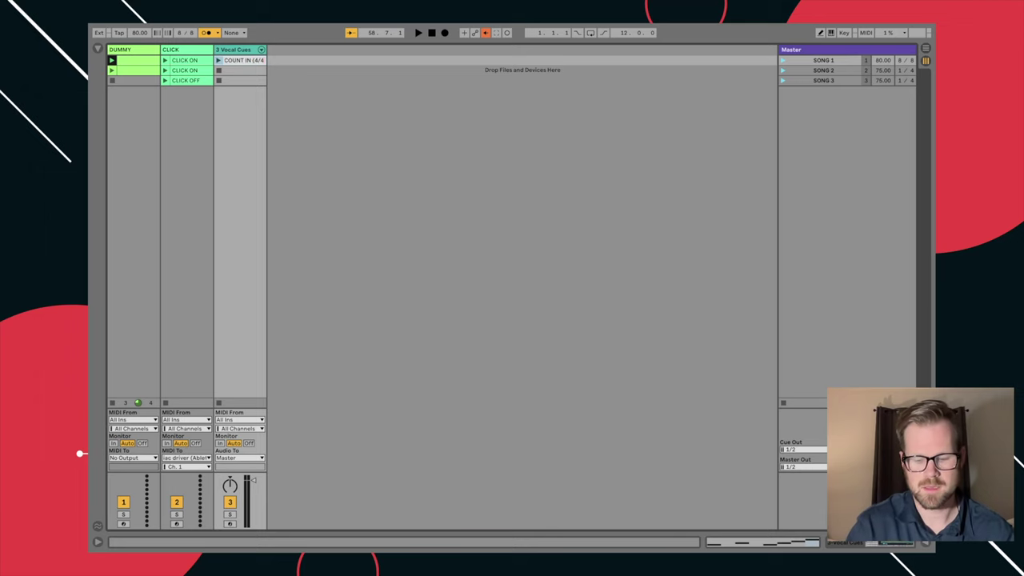
text())
key(Return)
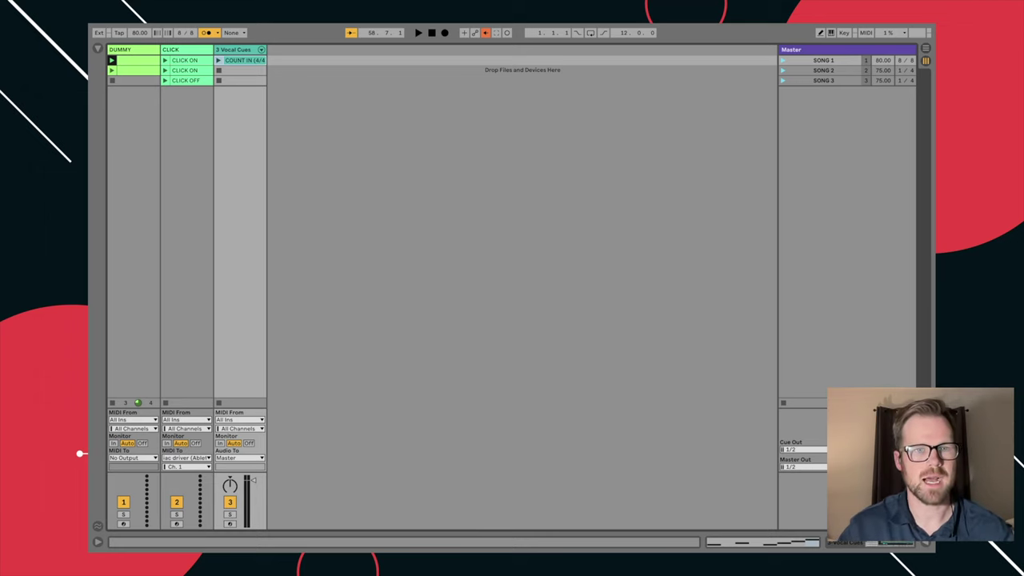
Duplicate the COUNT IN (4/4) clip into the SONG 2 slot and widen the Vocal Cues track to fit the clip names
key(ctrl+d)
key(Escape)
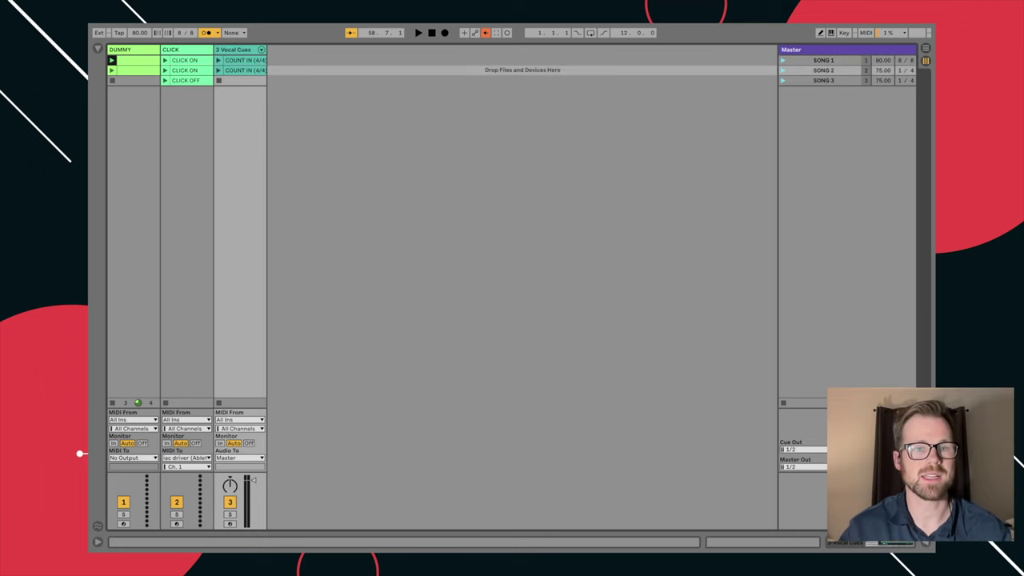
key(Down)
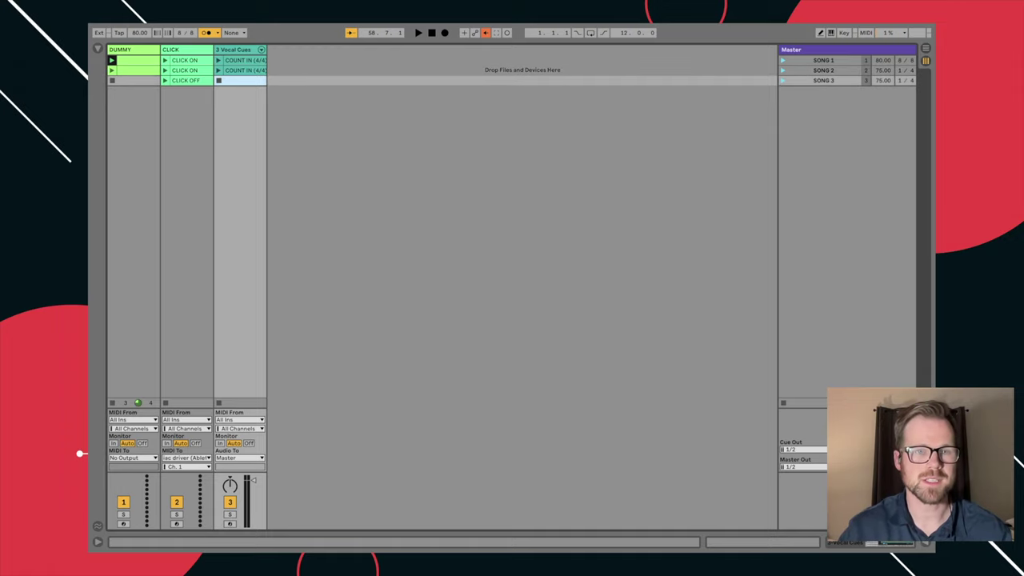
drag(265, 50, 277, 49)
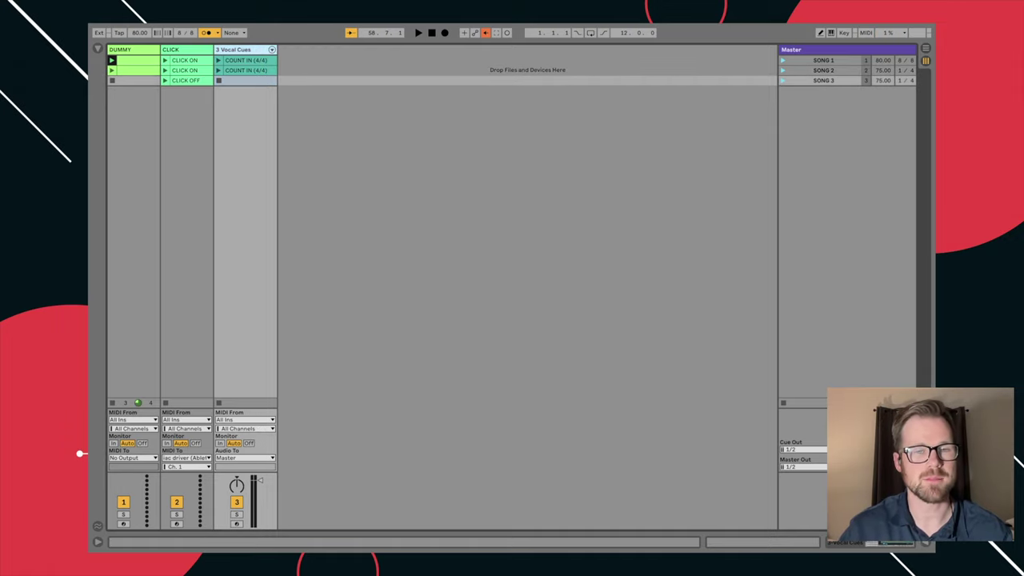